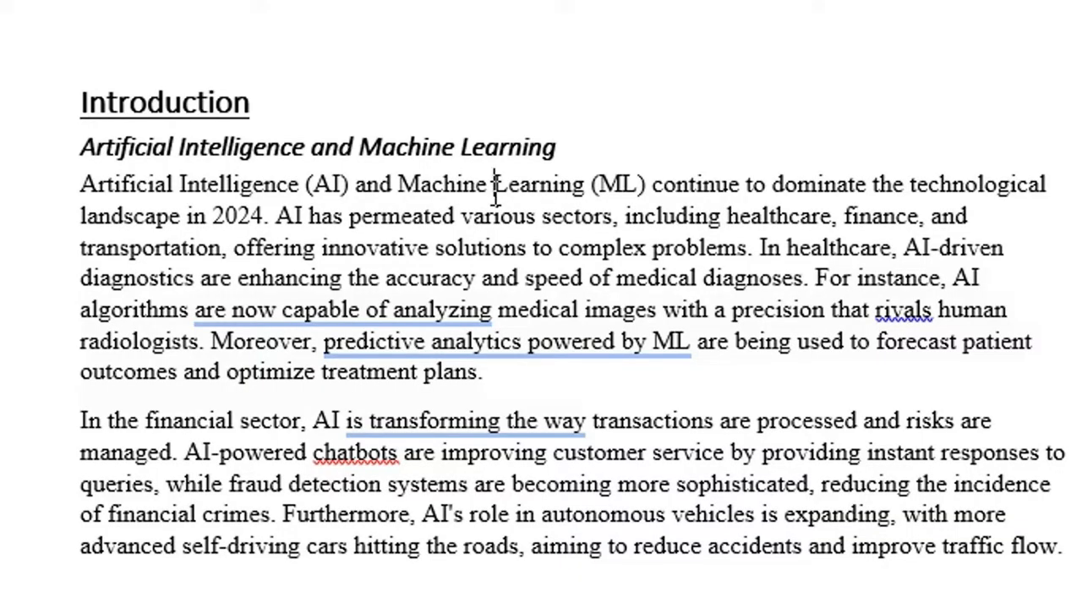
- Insert extra spaces by hand between the words from "Machine" to "the" in the first line of the Introduction paragraph
key(Right)
key(Right)
key(Right)
key(Right)
key(Right)
key(Right)
key(Right)
key(Right)
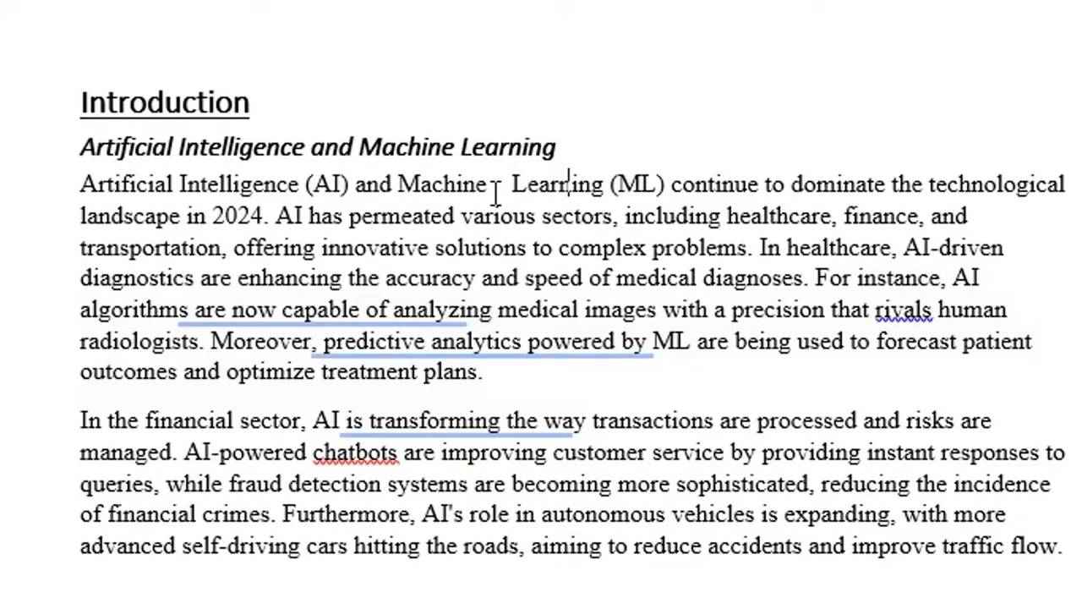
key(Right)
key(Right)
key(Right)
key(Right)
key(Right)
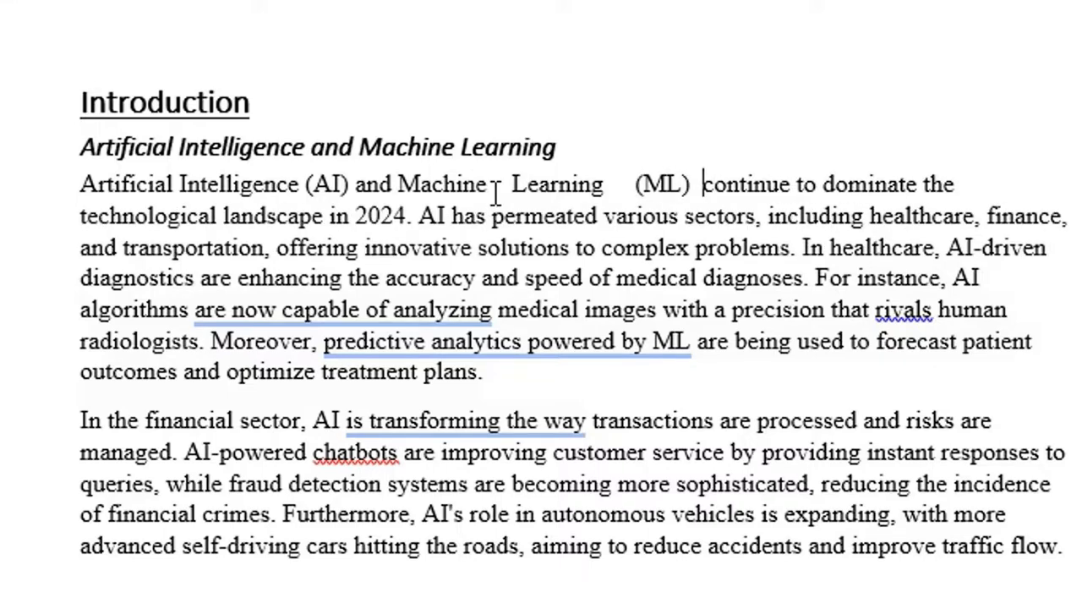
key(Right)
key(Right)
key(Right)
key(Right)
key(Right)
key(Right)
key(Right)
key(Right)
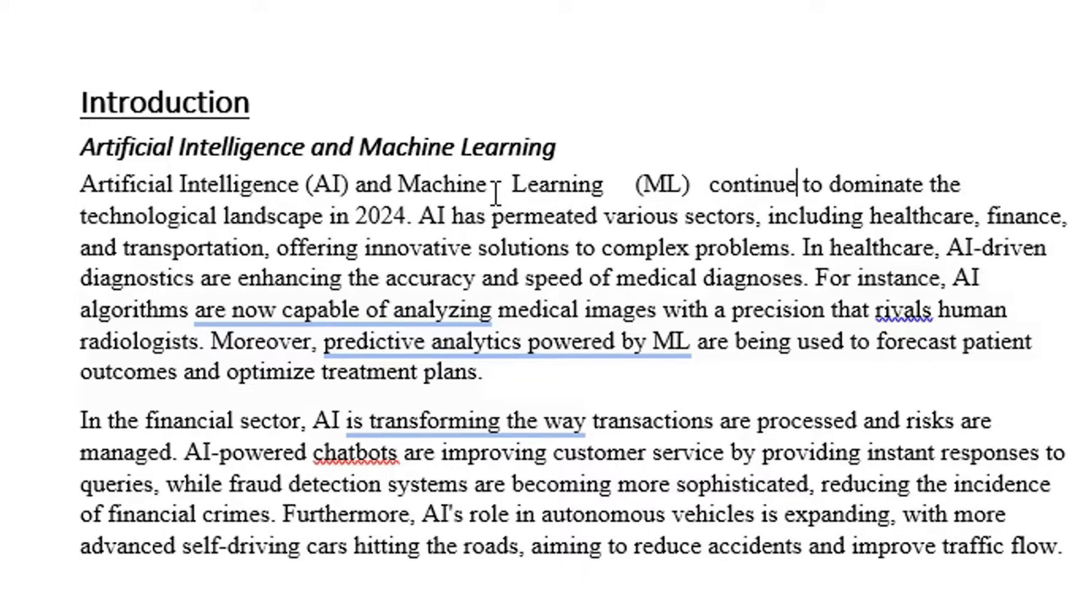
key(Right)
key(Right)
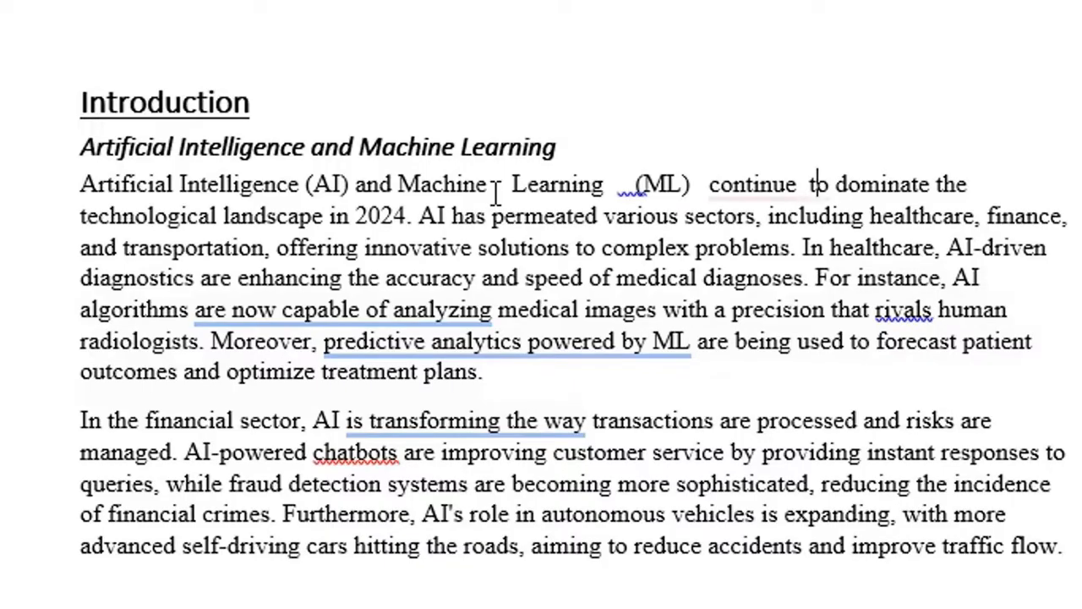
key(Right)
key(Right)
key(Right)
key(Right)
key(Right)
key(Right)
key(Right)
key(Right)
key(Right)
key(Right)
key(Right)
key(Right)
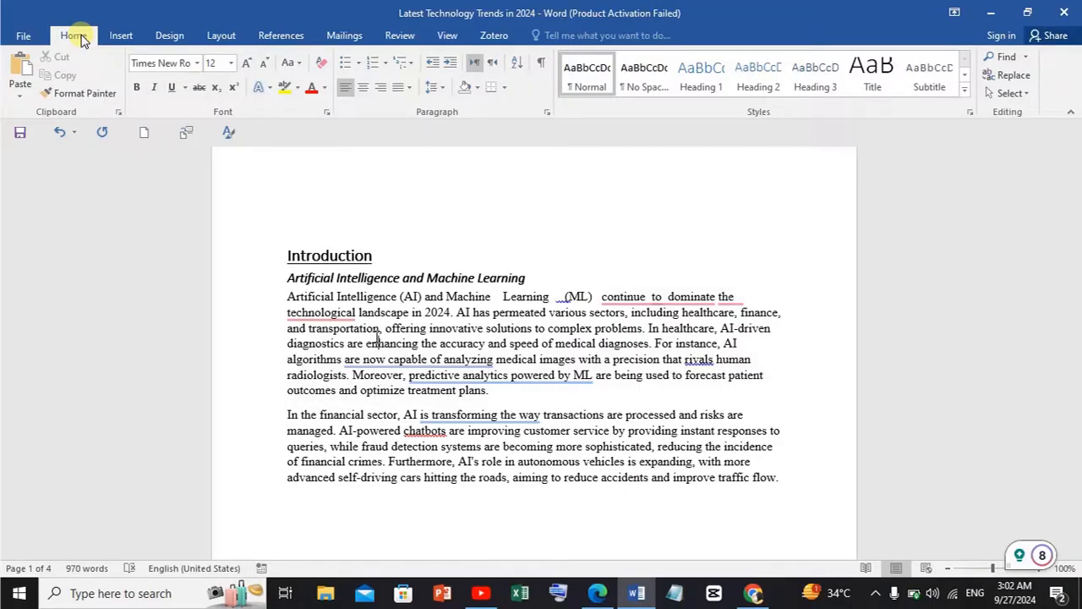
- Undo all the extra spaces added to the first line of the Introduction paragraph
click(53, 135)
click(53, 135)
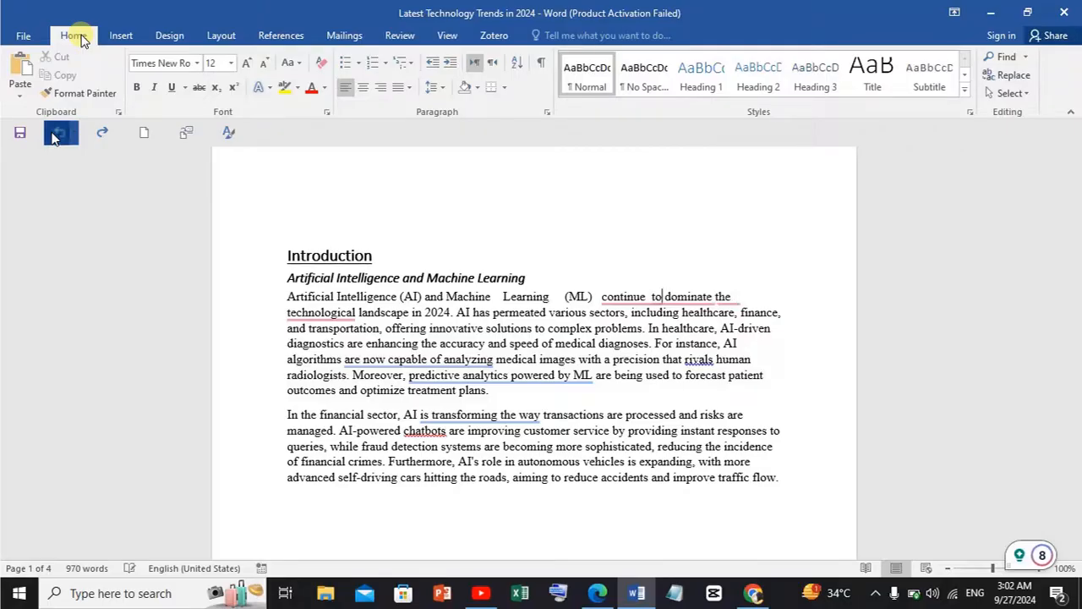
click(53, 135)
click(52, 135)
click(53, 135)
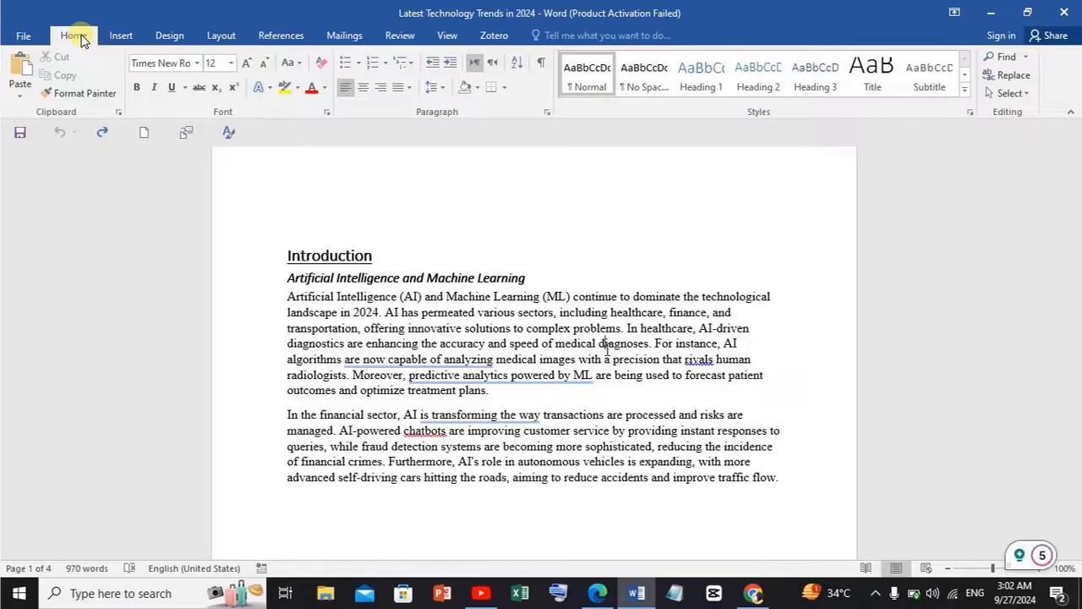
- Show the paragraph marks and other hidden formatting symbols throughout the document
click(333, 313)
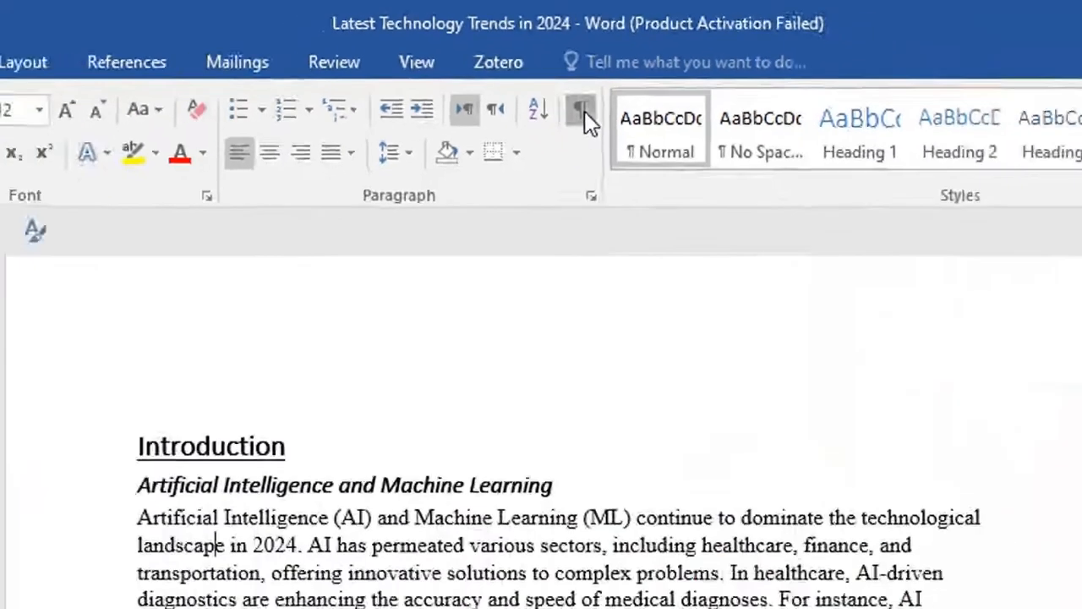
click(660, 203)
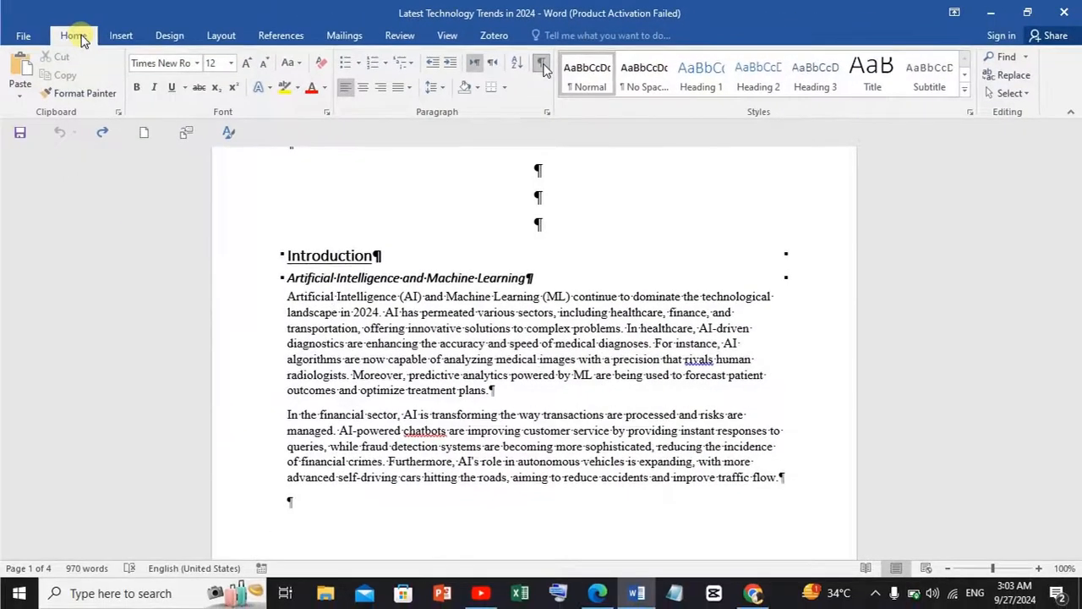
drag(1077, 238, 1079, 182)
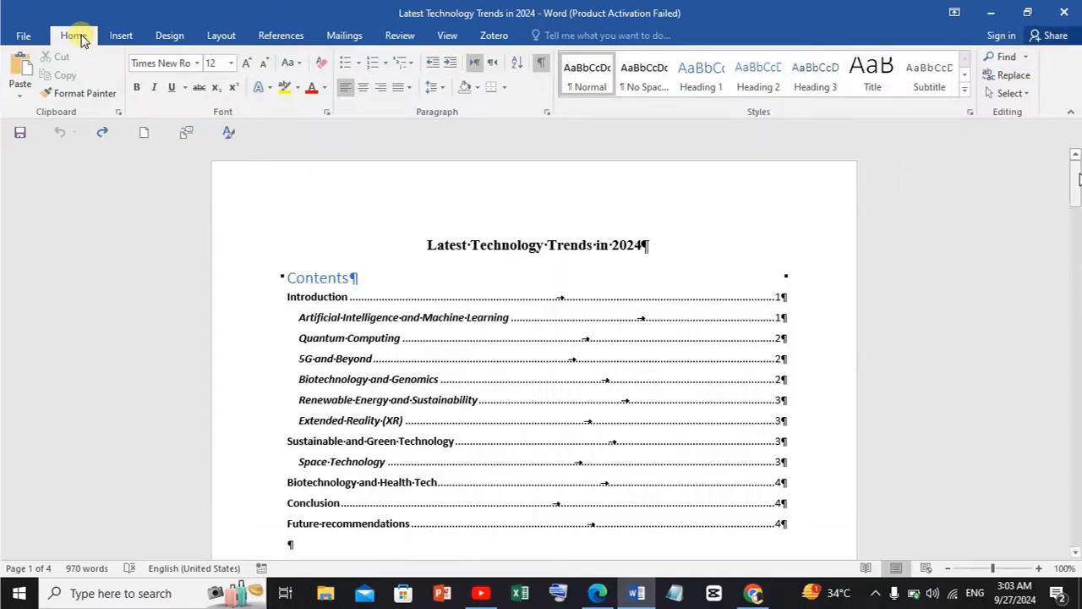
- Format the text from the first Artificial Intelligence paragraph through the Quantum Computing section in Times New Roman, size 12
drag(1079, 180, 1078, 237)
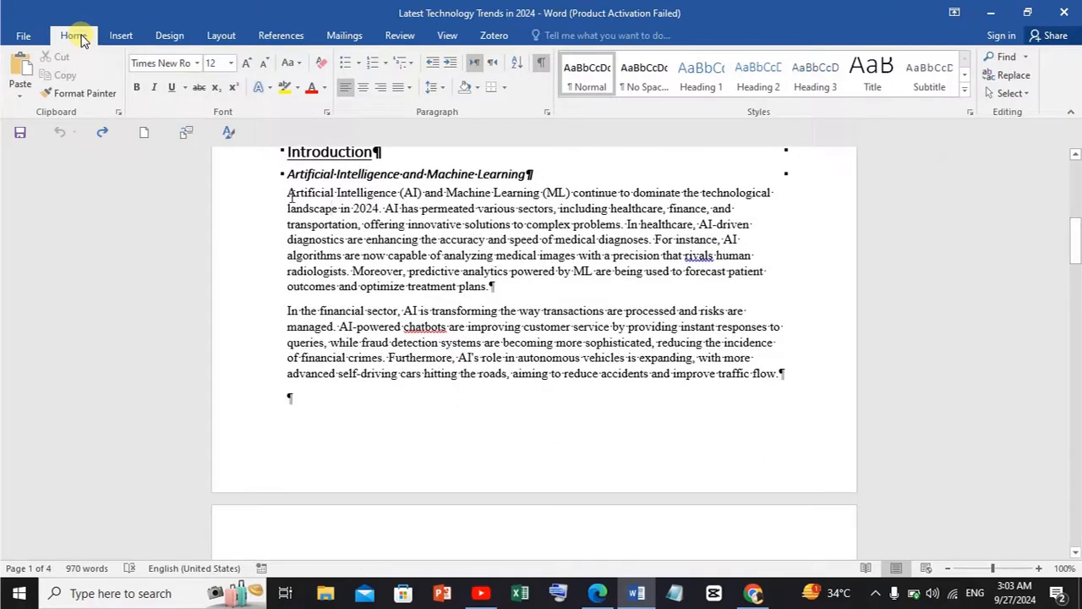
drag(301, 197, 465, 215)
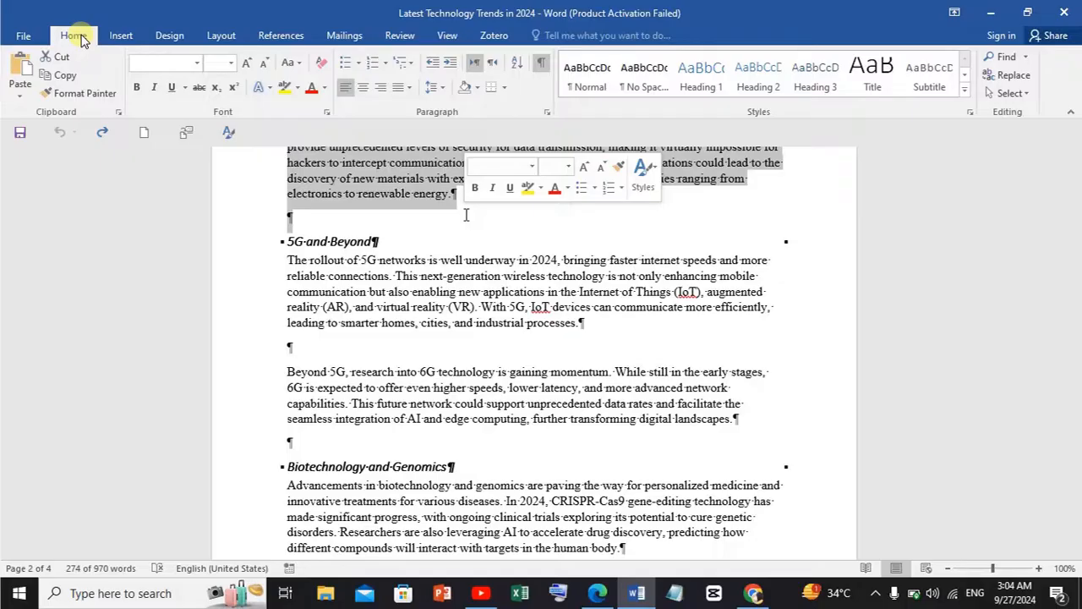
click(532, 168)
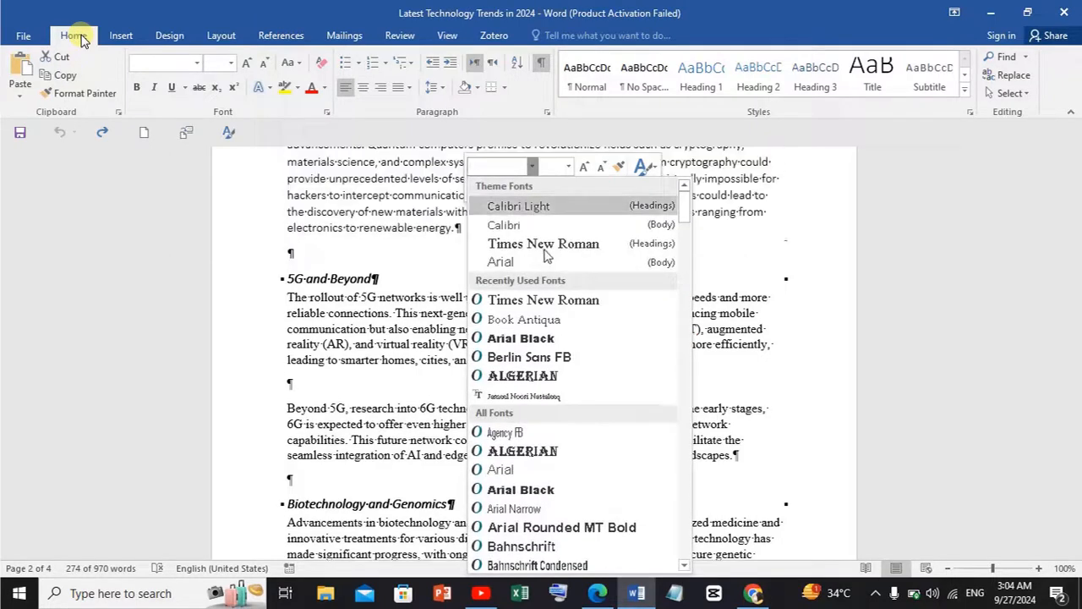
click(545, 245)
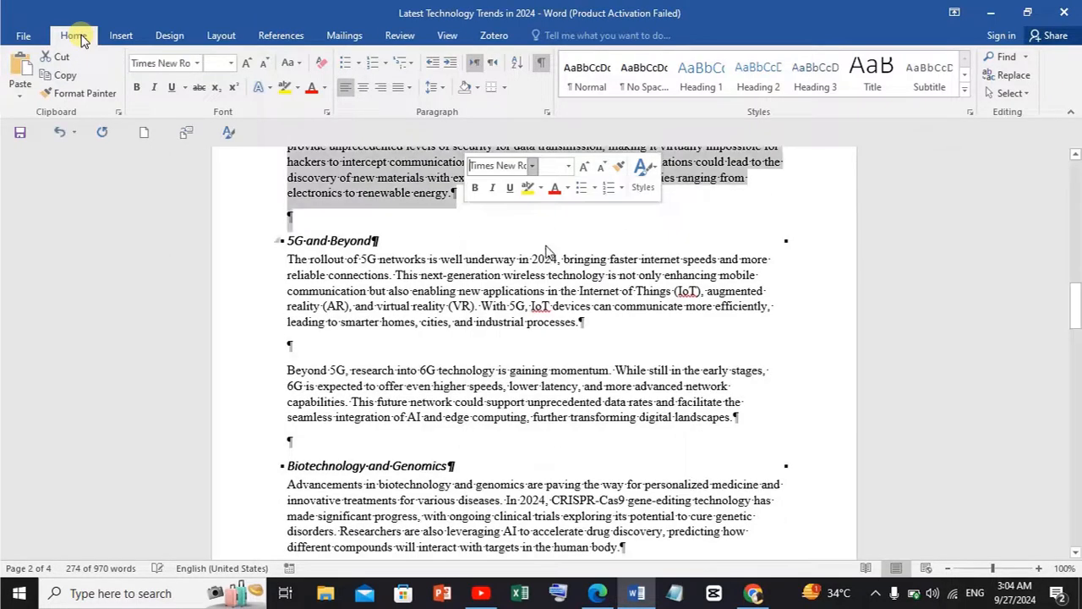
click(569, 166)
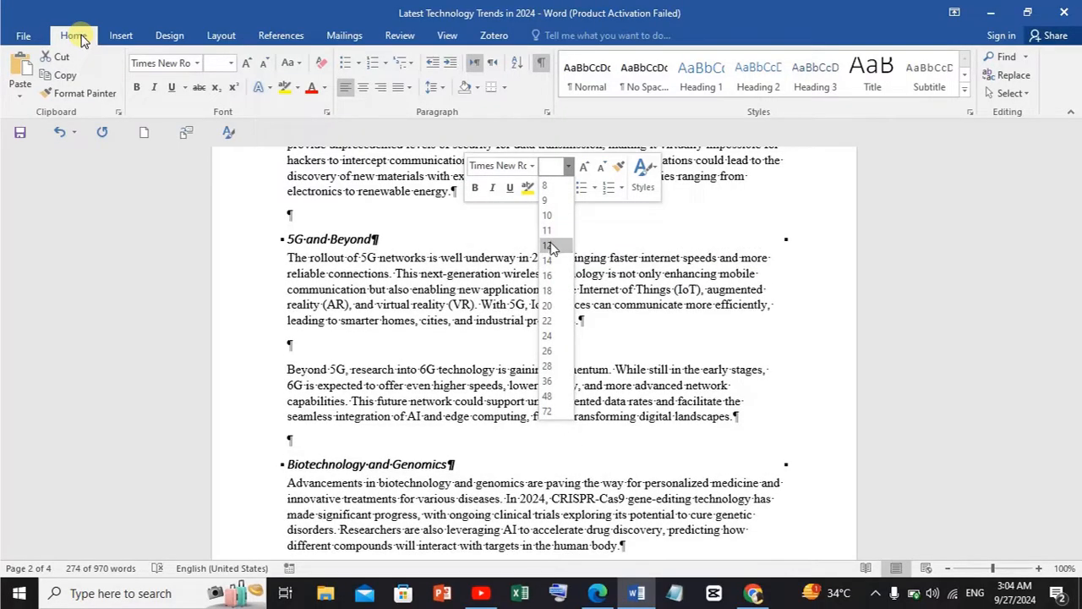
click(547, 245)
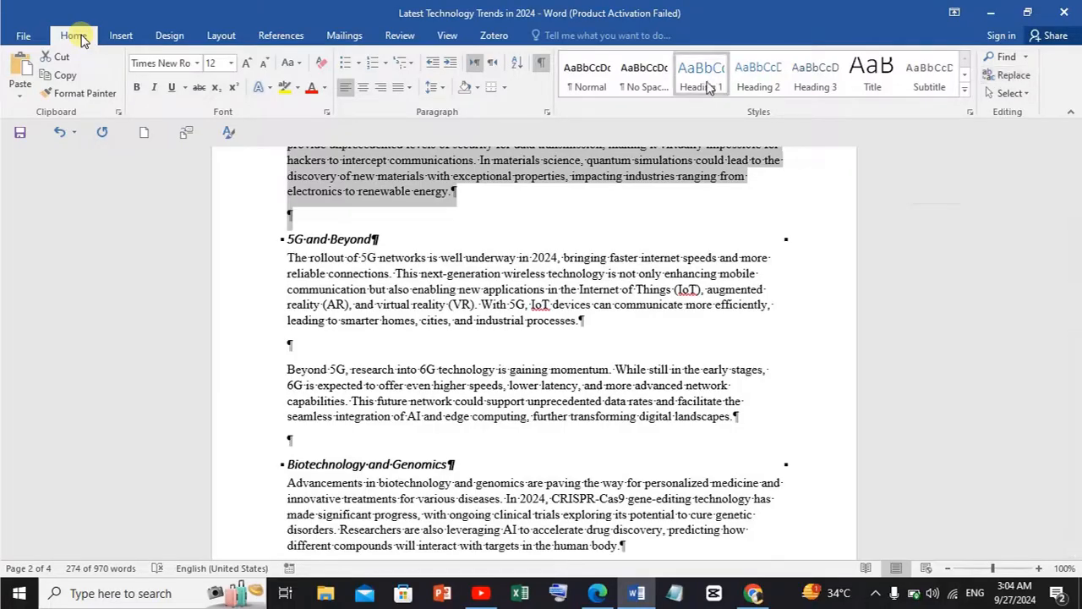
- Set up a find and replace of a single space with a space formatted as Regular, size 26
click(1012, 77)
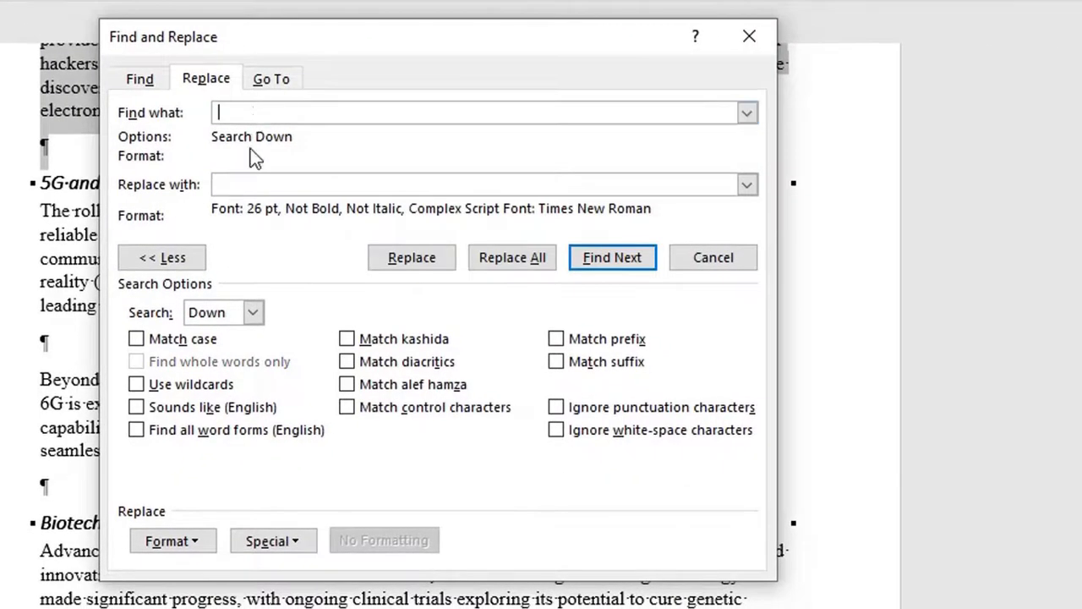
click(249, 184)
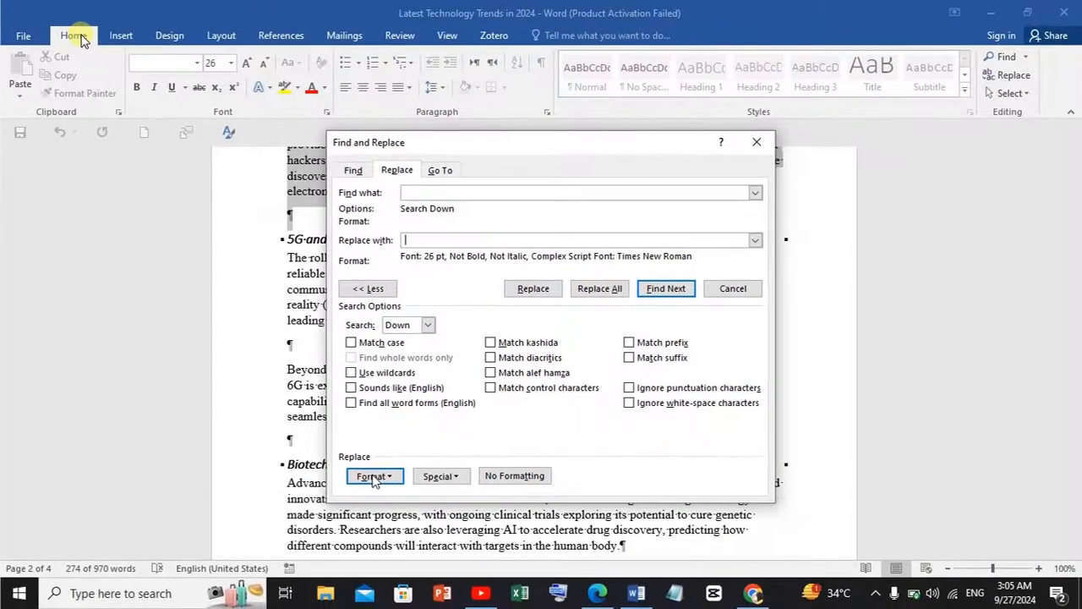
click(372, 478)
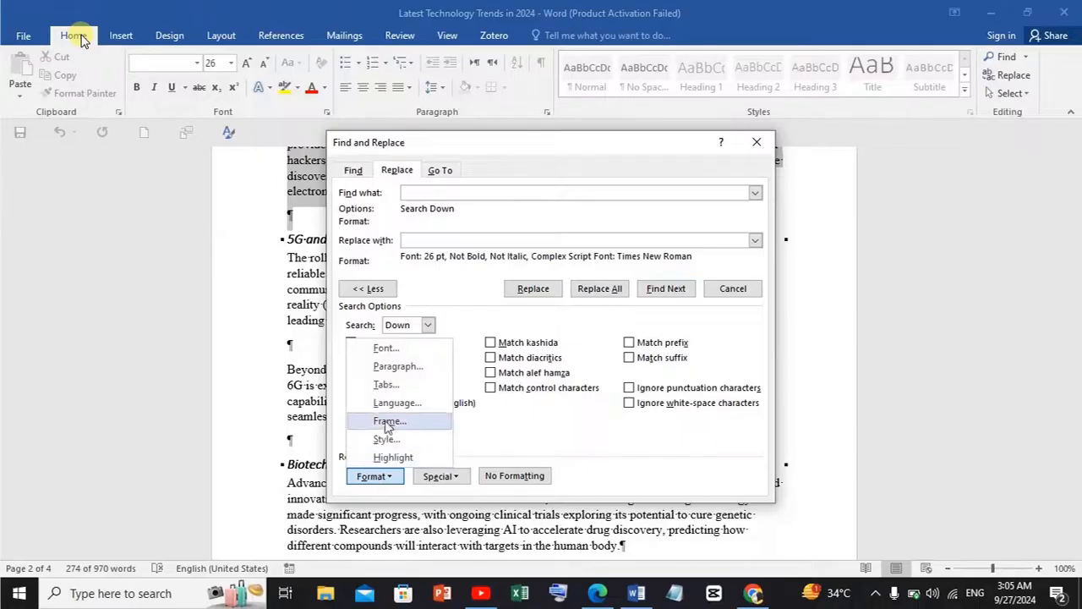
click(387, 350)
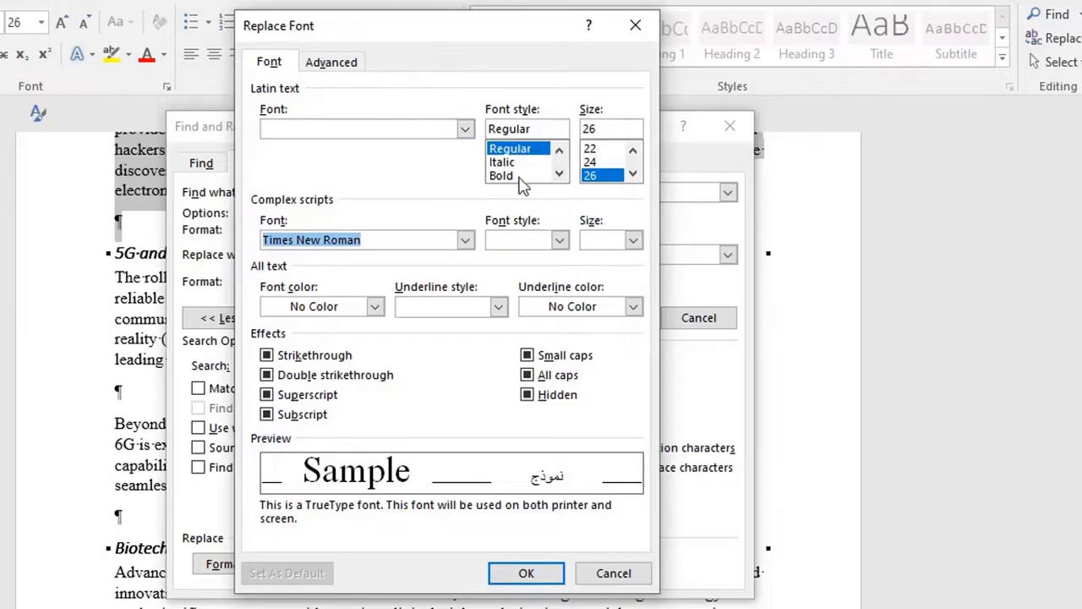
click(605, 175)
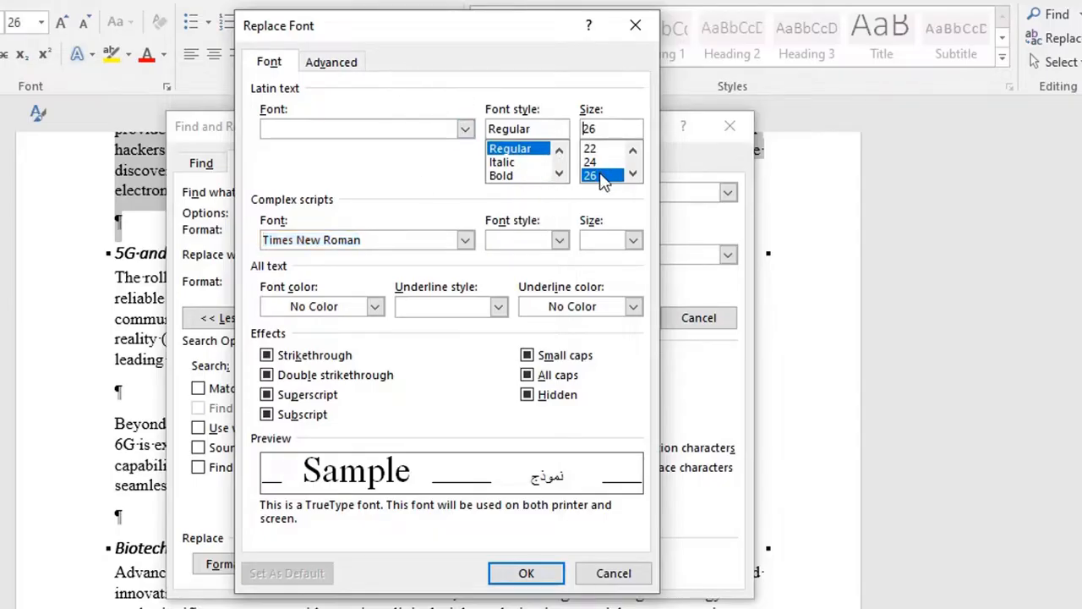
click(632, 150)
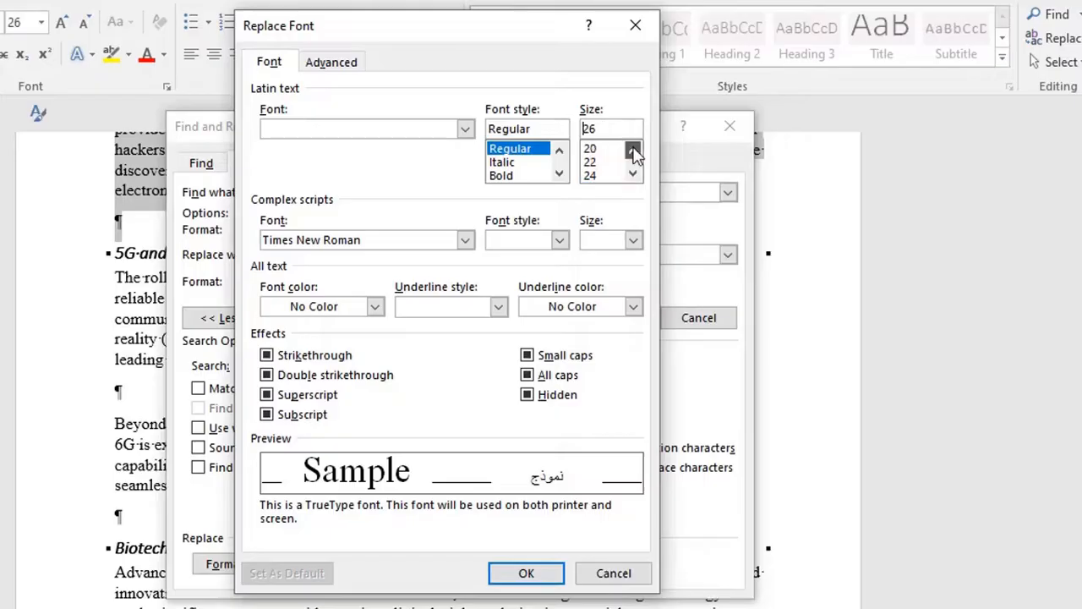
click(633, 175)
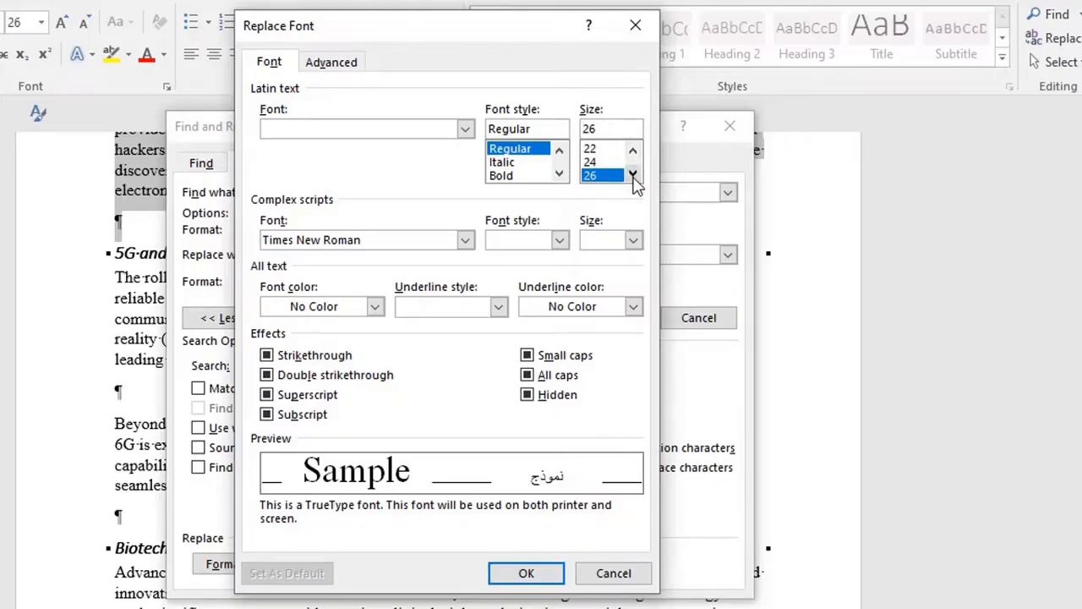
click(633, 175)
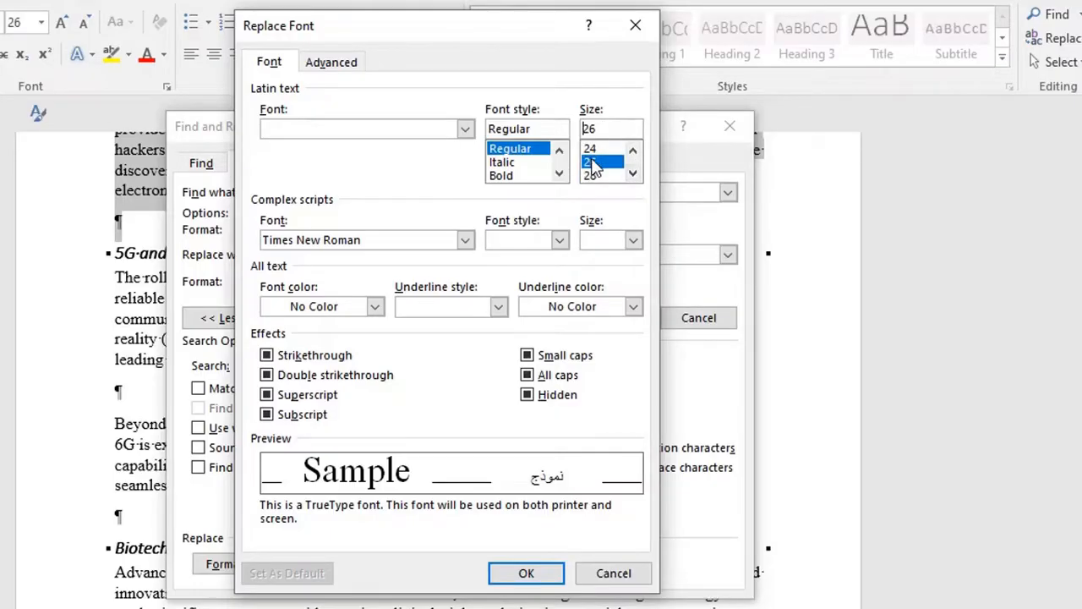
click(524, 574)
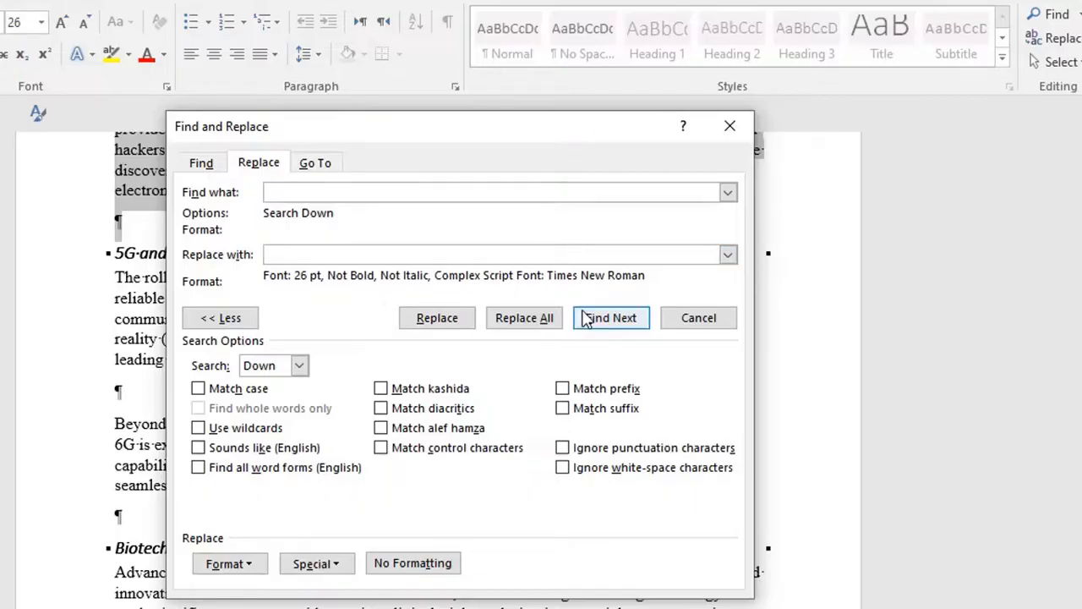
- Replace all spaces within the selected text only, leaving out the rest of the document, and close Find and Replace
click(535, 321)
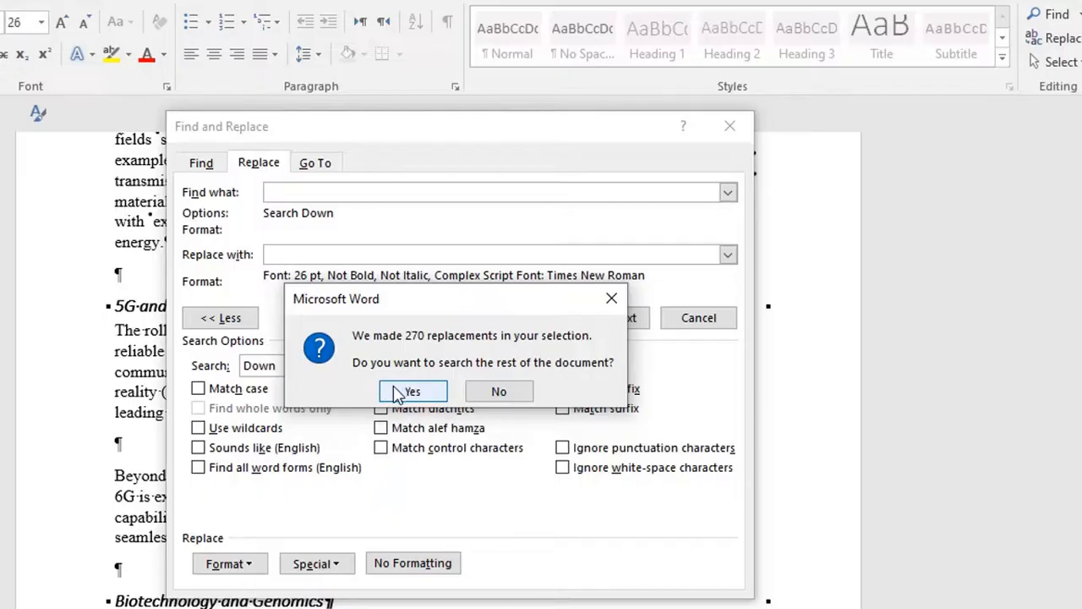
click(499, 391)
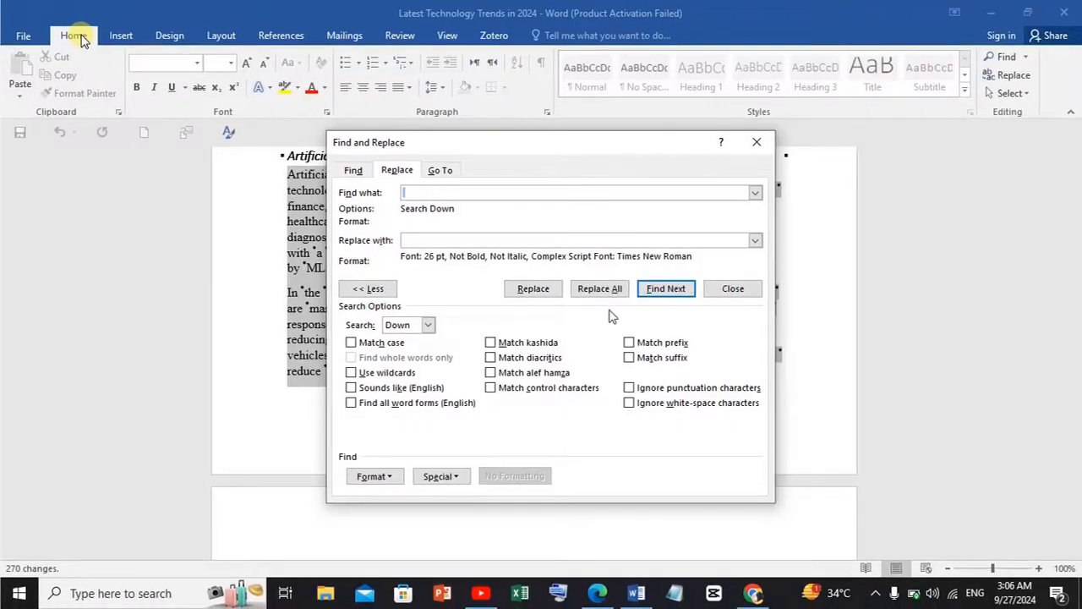
click(733, 292)
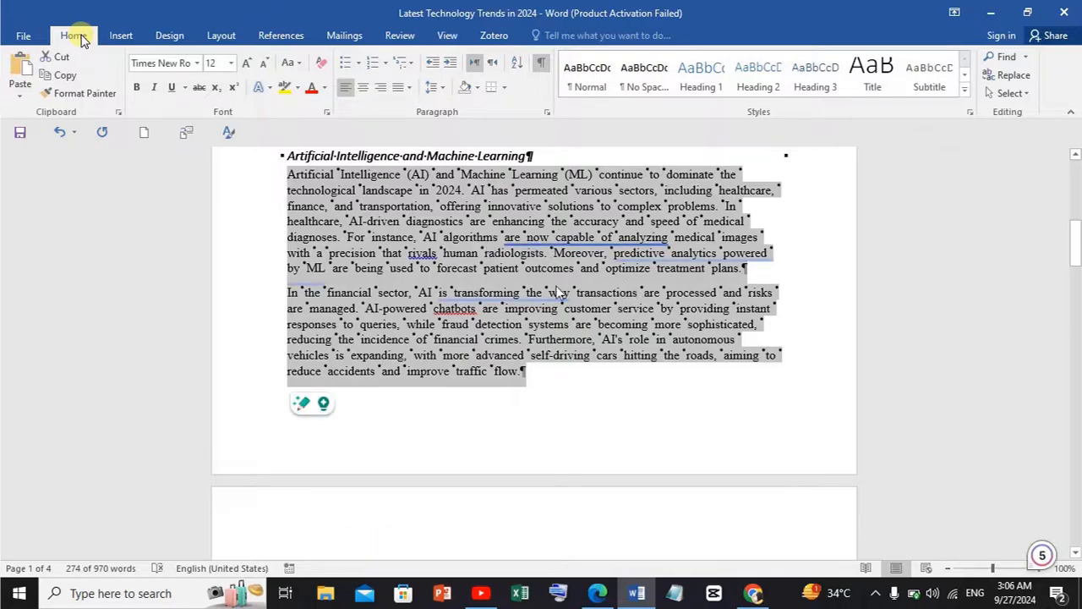
- Hide the formatting marks and deselect the reformatted text
mouse_move(1078, 245)
mouse_down()
mouse_move(1077, 199)
mouse_move(1079, 234)
mouse_move(1078, 225)
mouse_up()
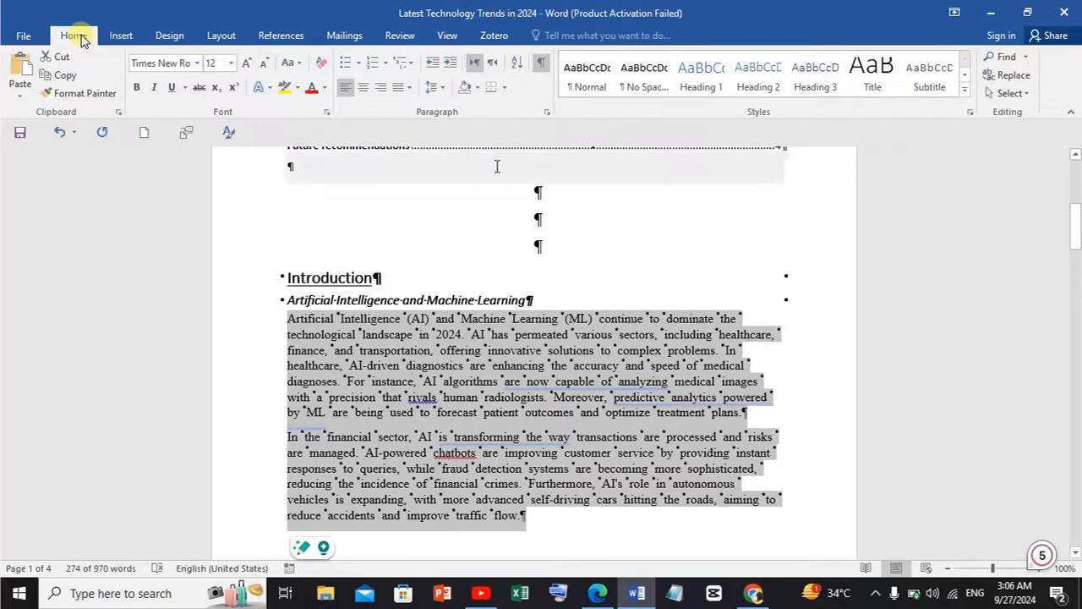
click(542, 65)
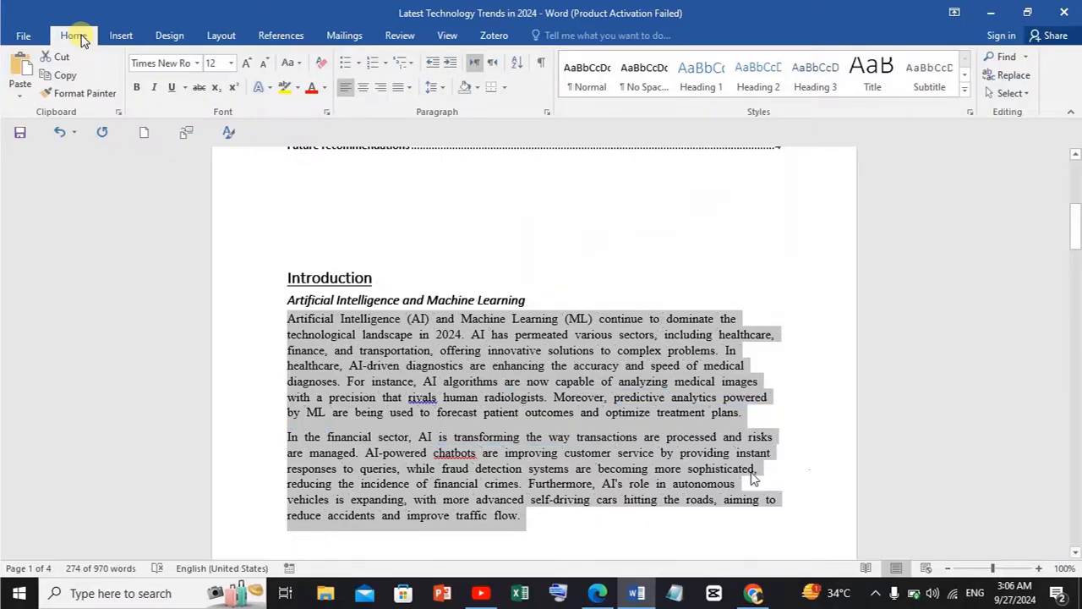
drag(1076, 243, 1076, 310)
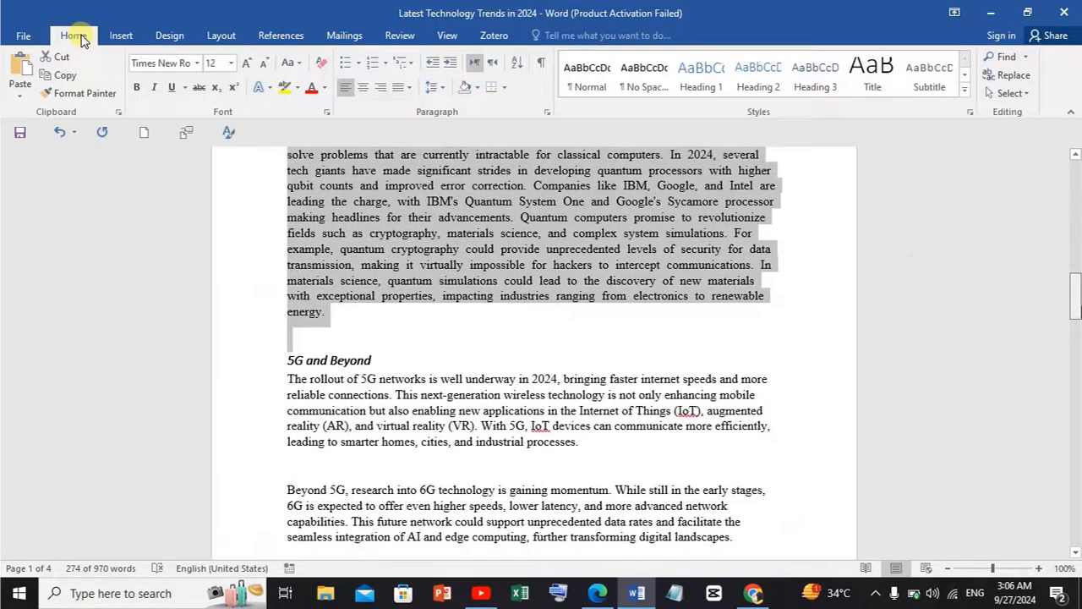
click(617, 412)
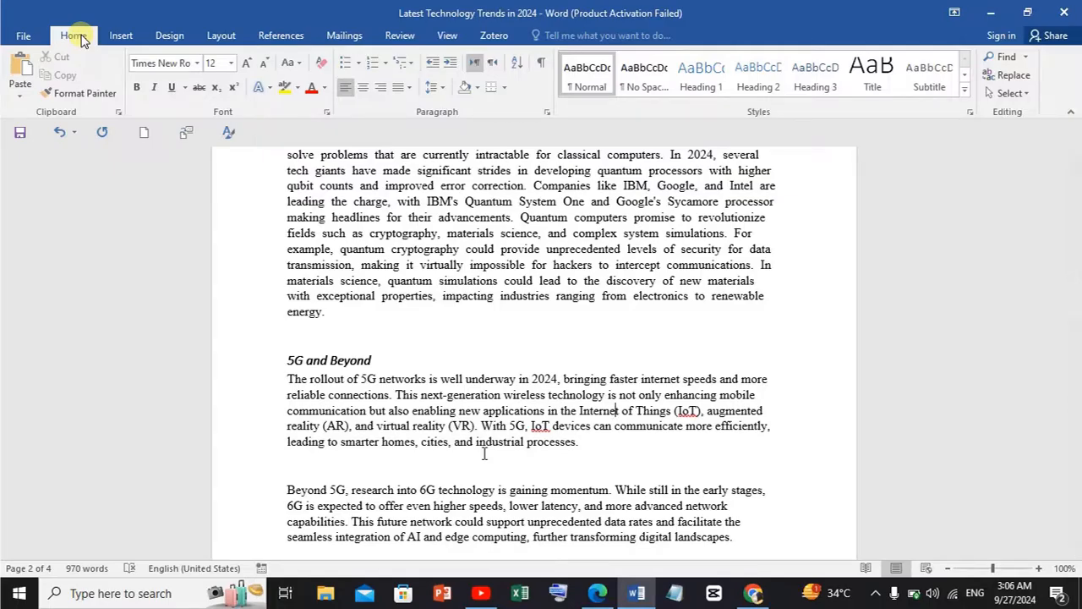
- Save the document and return to the contents list on the first page
key(ctrl+s)
key(Page_Up)
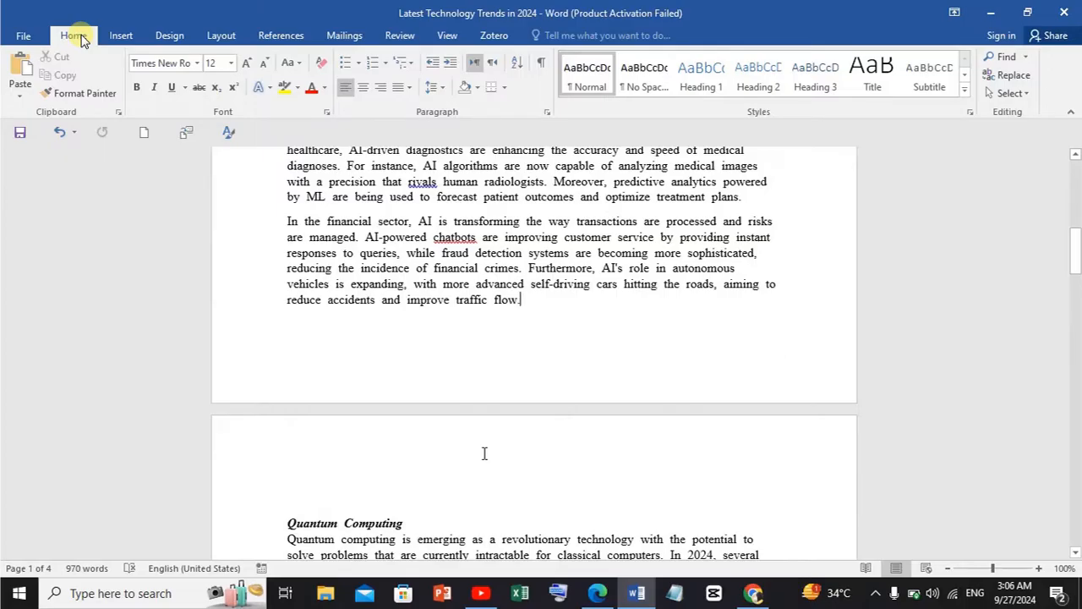
key(Page_Up)
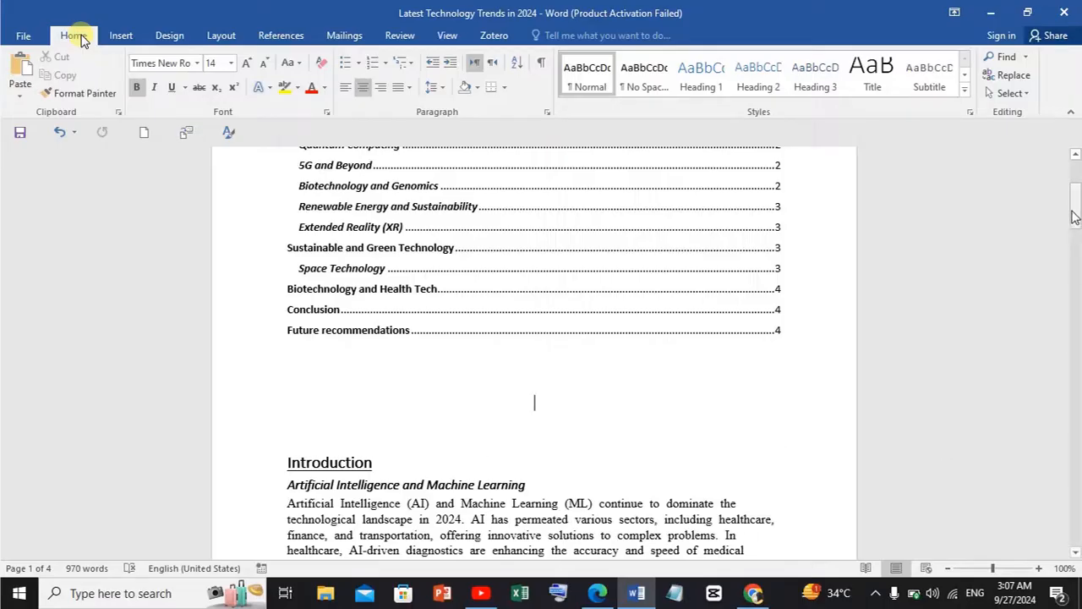
drag(1074, 216, 1077, 203)
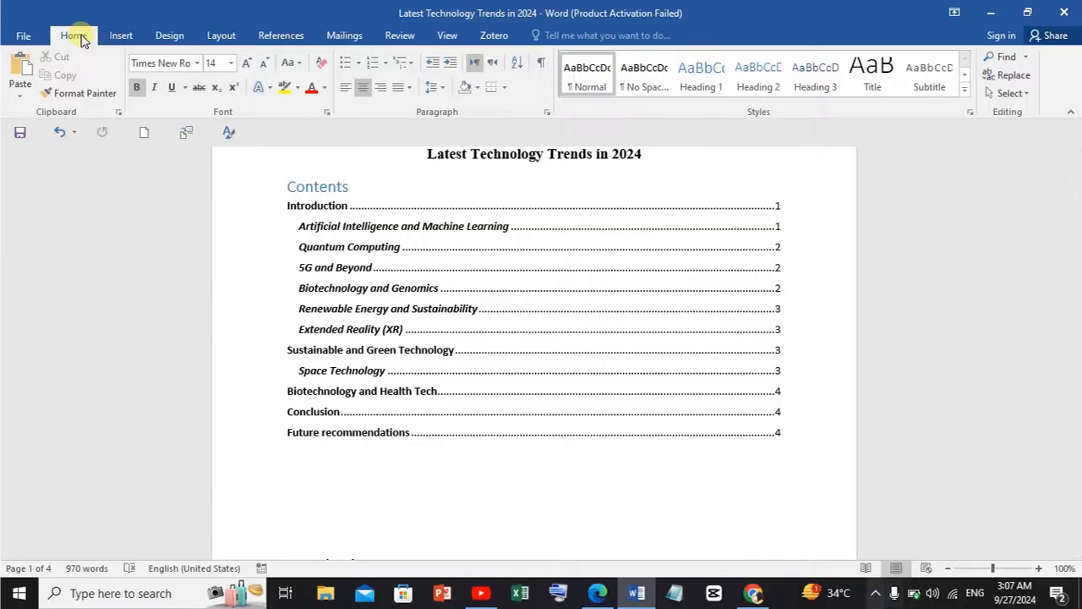
click(875, 593)
click(876, 562)
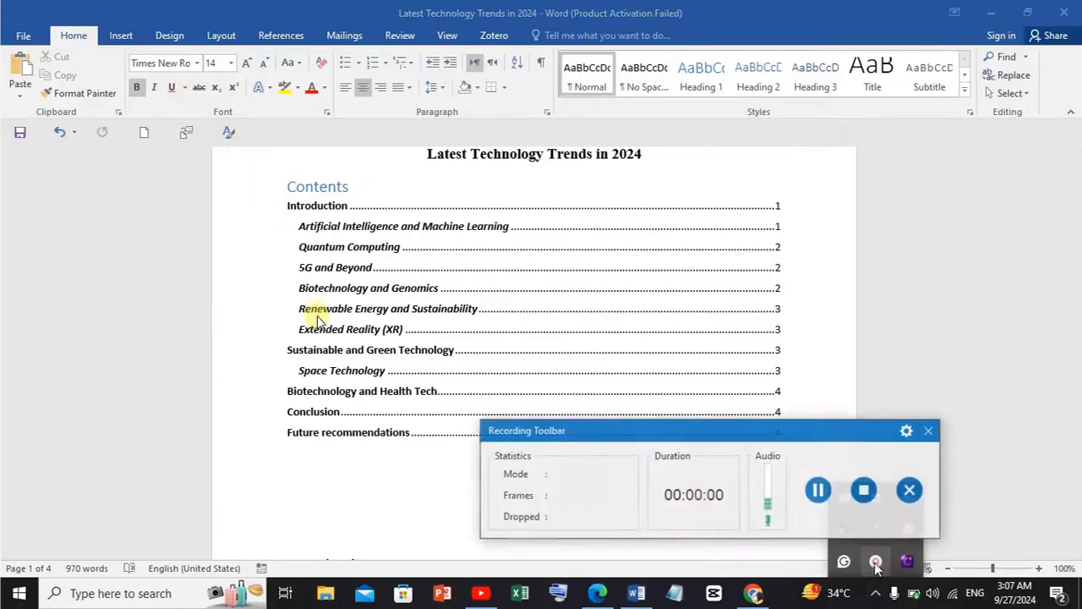